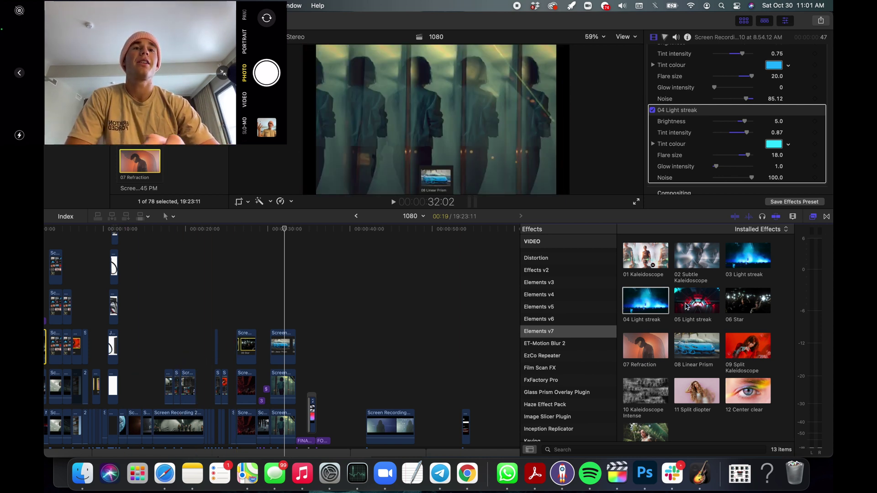
- Zoom into the timeline's opening seconds and move the playhead back to the tunnel shot
scroll(686, 307, "down", 1)
scroll(649, 254, "up", 1)
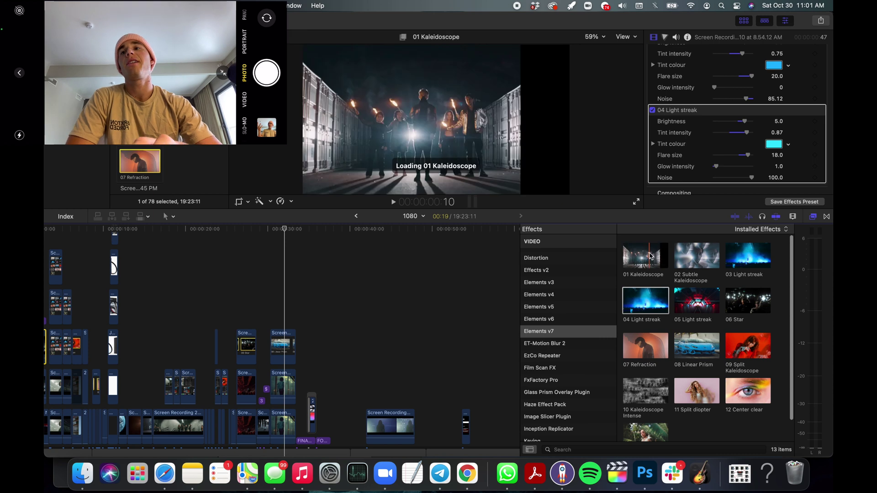
scroll(389, 296, "up", 5)
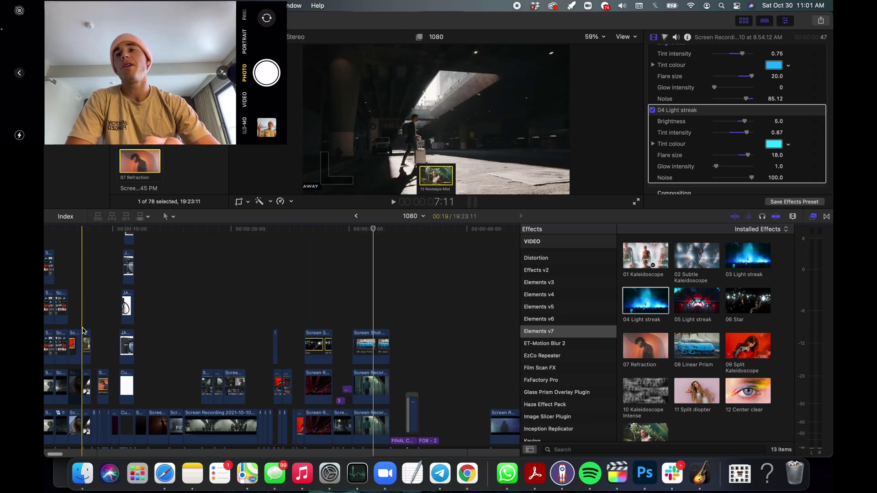
left_click(119, 312)
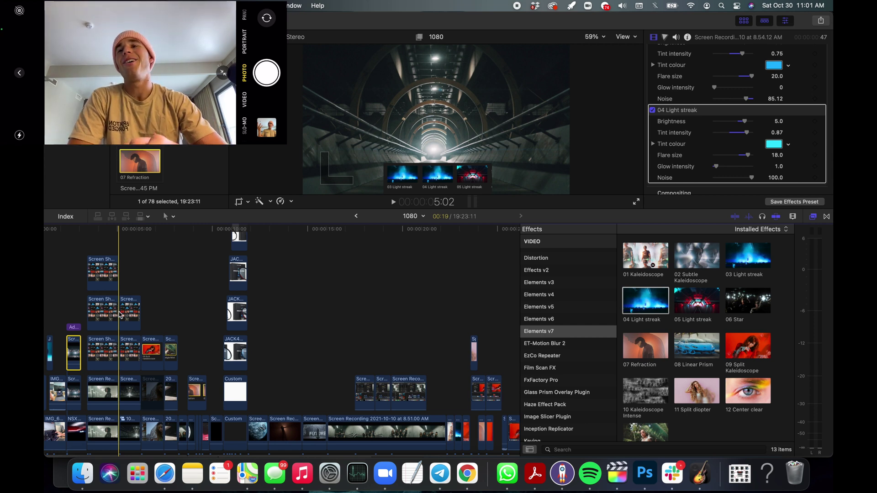
scroll(119, 314, "up", 3)
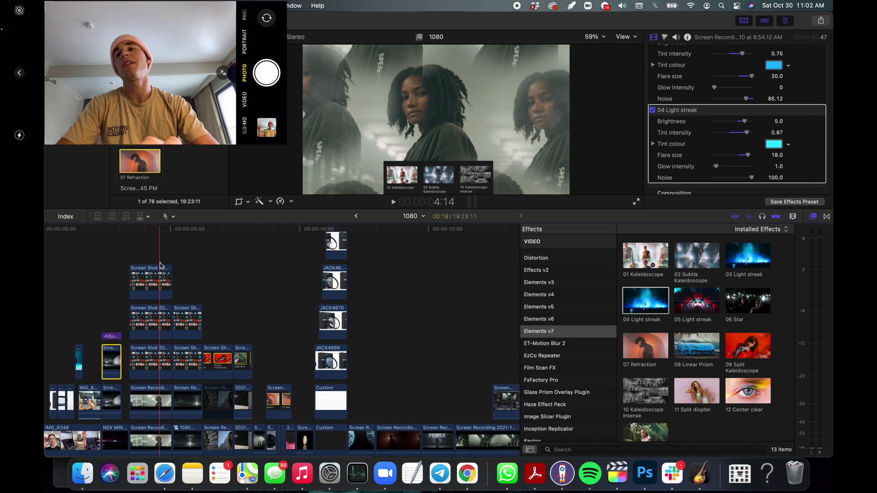
- Nudge the portrait clip's 02 Subtle Kaleidoscope rotation, then select the light-streak adjustment clip
left_click(160, 265)
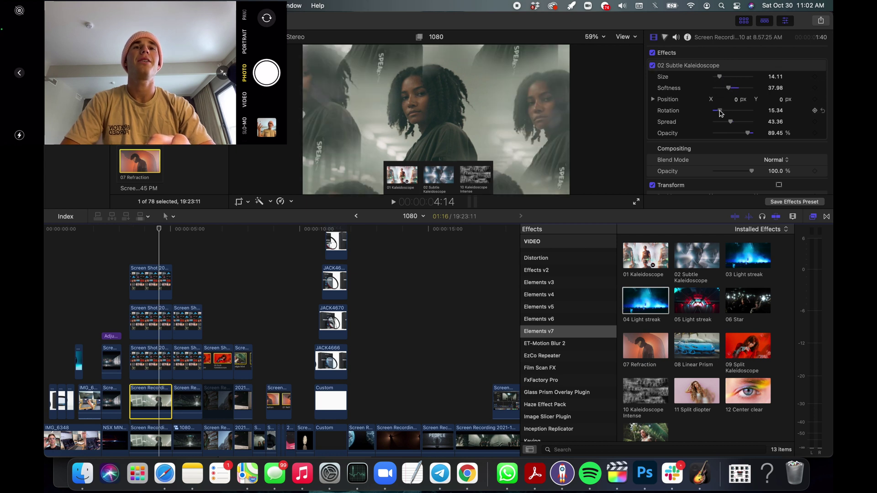
left_click_drag(720, 111, 717, 111)
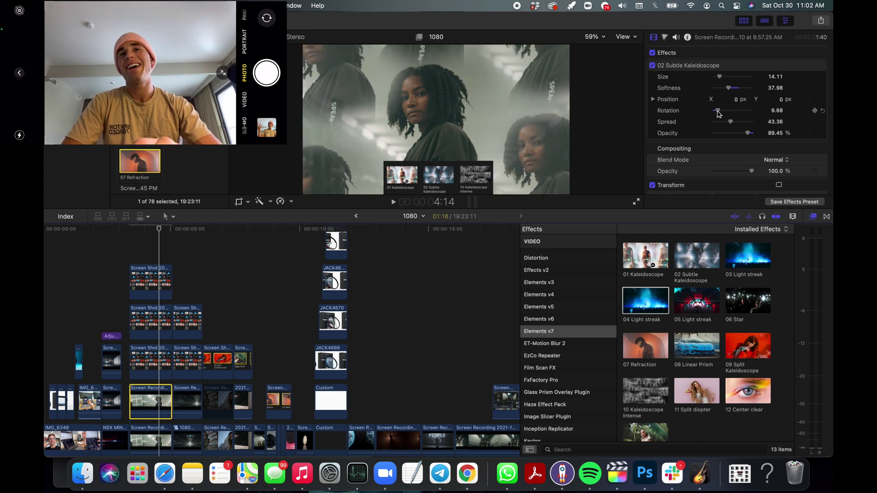
left_click(114, 361)
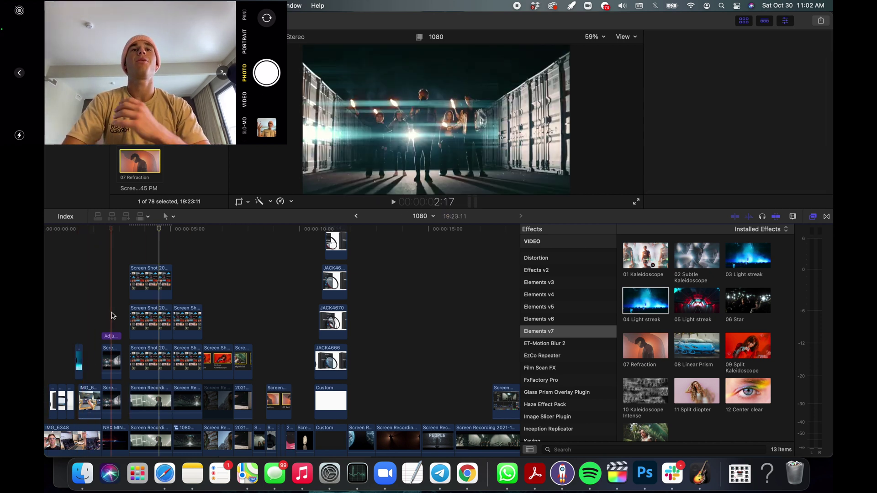
left_click(114, 362)
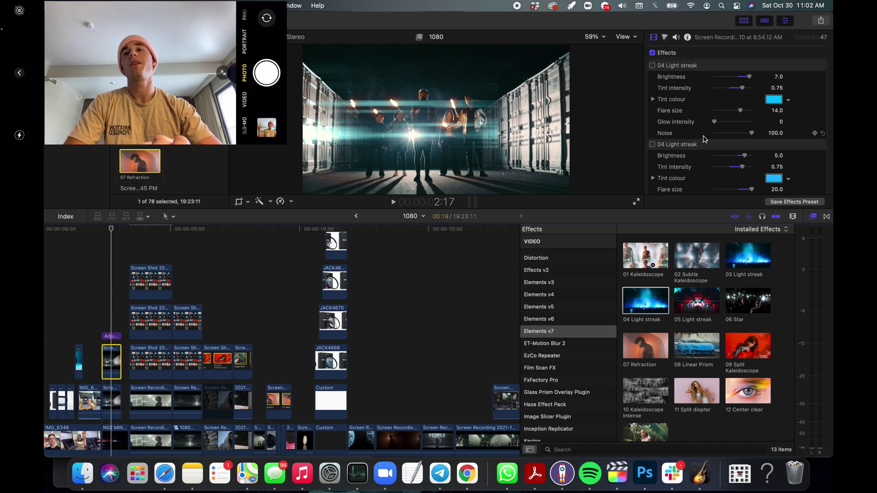
scroll(704, 139, "down", 2)
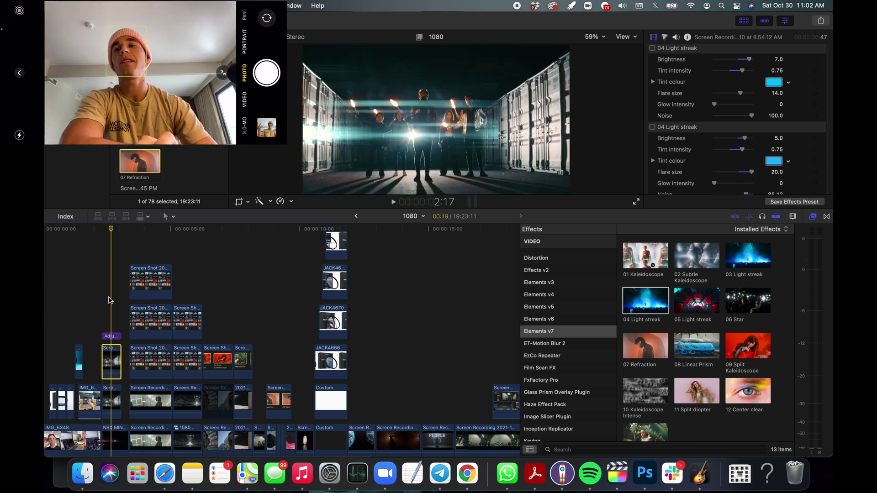
- Zoom the timeline in around the playhead and disable the third 04 Light streak effect
key("super+equal")
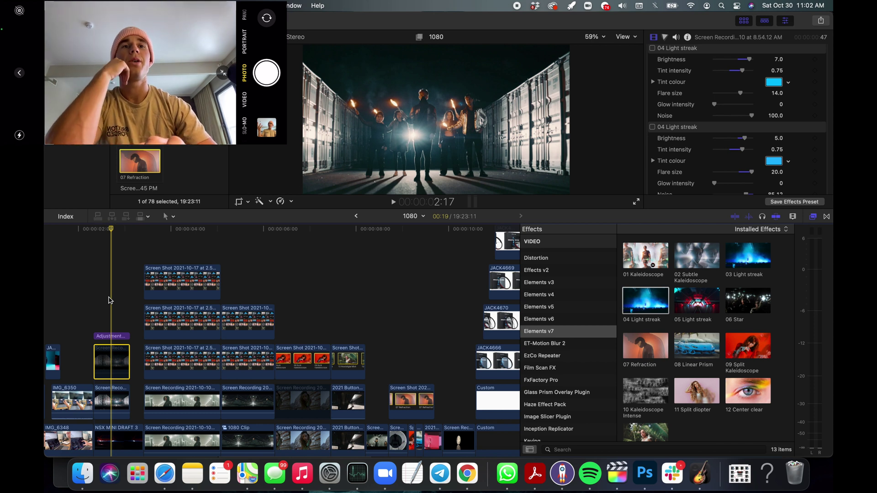
scroll(640, 286, "down", 2)
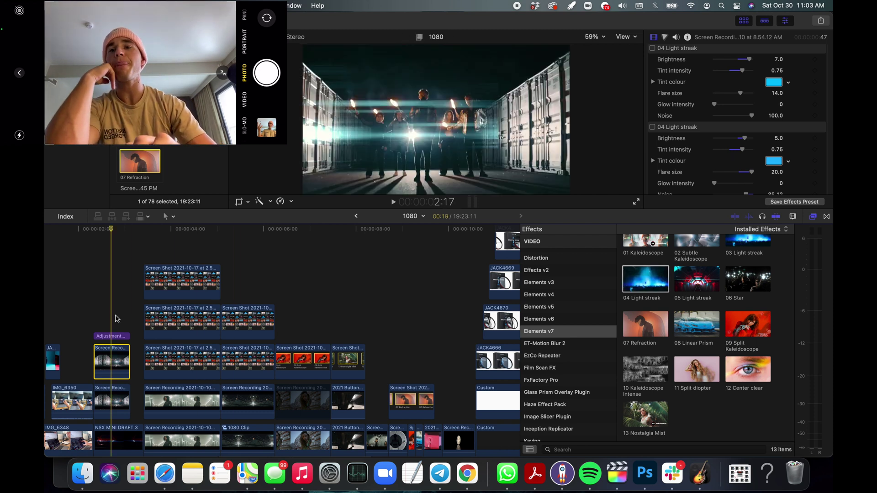
key("super+minus")
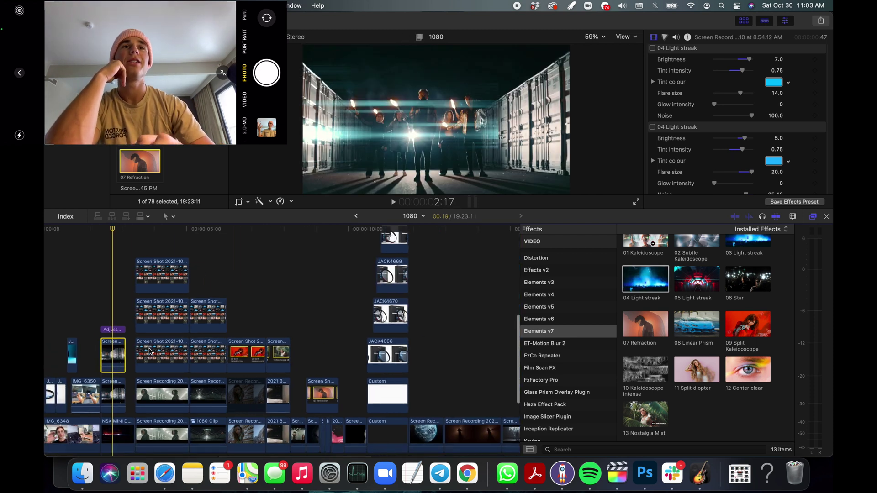
key("super+equal")
scroll(672, 134, "down", 4)
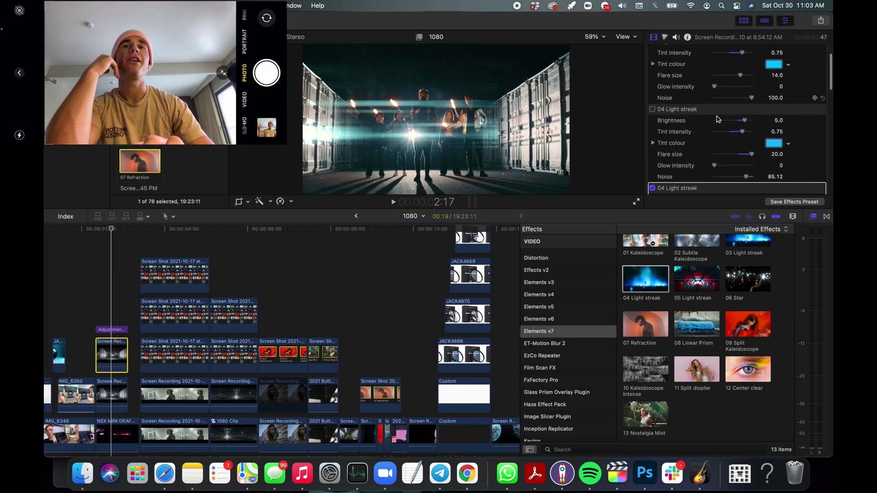
left_click(652, 134)
scroll(655, 105, "up", 3)
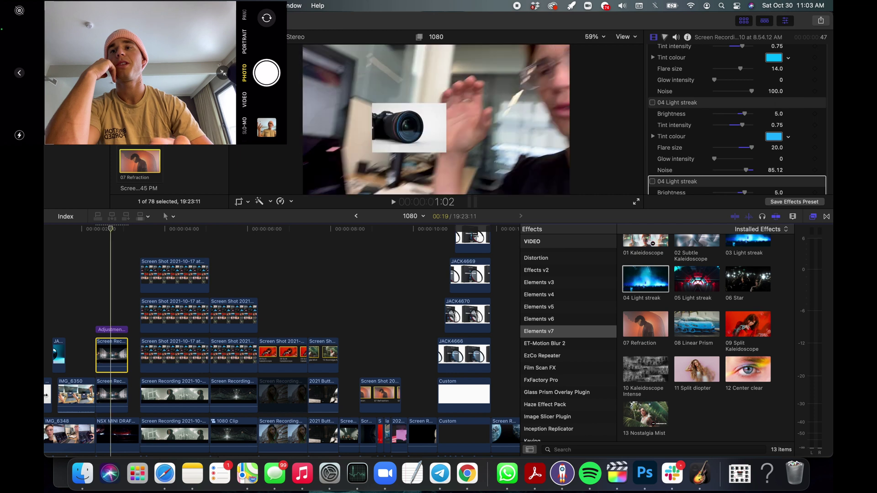
- At 2:21, toggle the 04 Light streak effects on and off, leaving all three disabled
left_click_drag(112, 234, 119, 234)
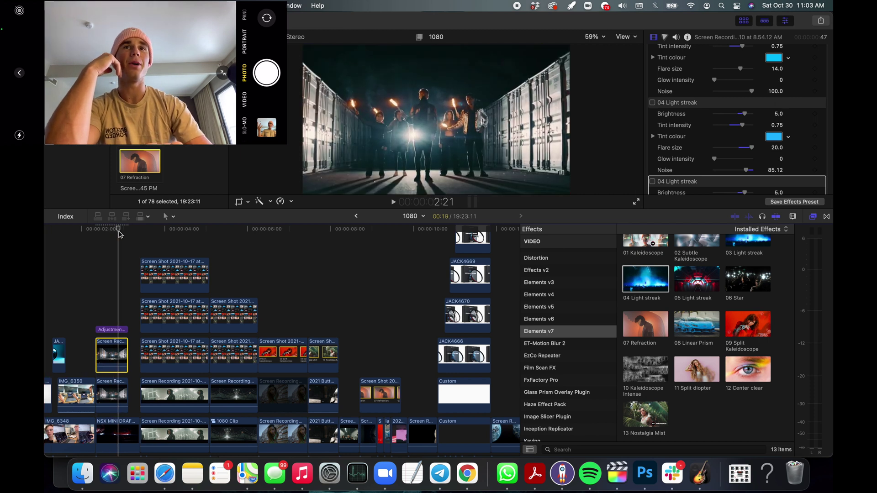
left_click(652, 103)
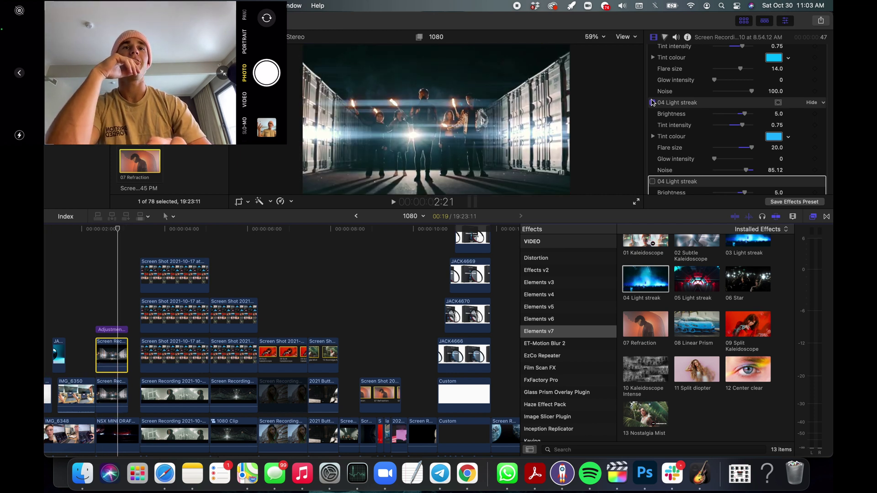
left_click(652, 181)
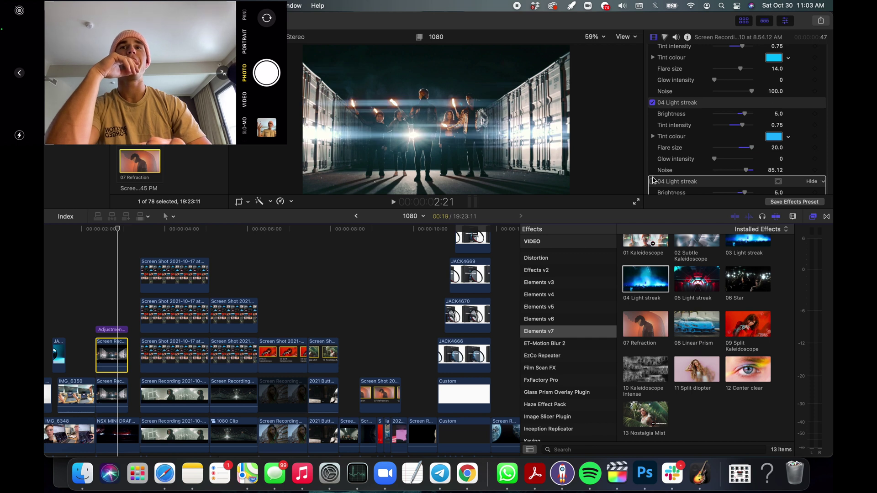
left_click(652, 102)
scroll(653, 146, "down", 3)
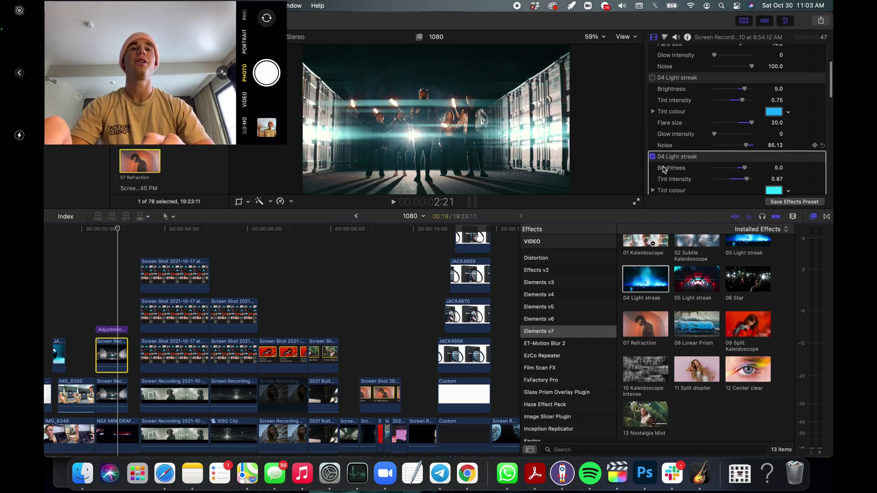
left_click(652, 143)
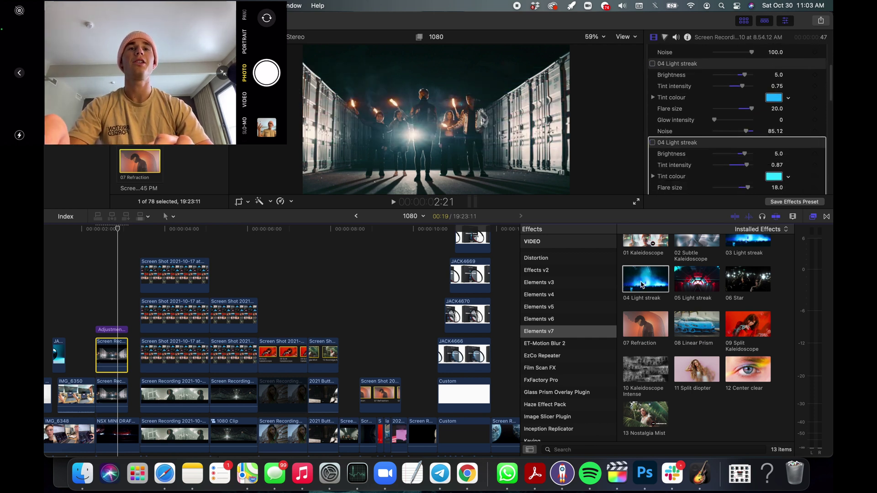
- Apply 04 Light streak to the adjustment clip and set its tint colour to cyan
mouse_move(653, 281)
left_mouse_down()
mouse_move(539, 281)
mouse_move(115, 359)
left_mouse_up()
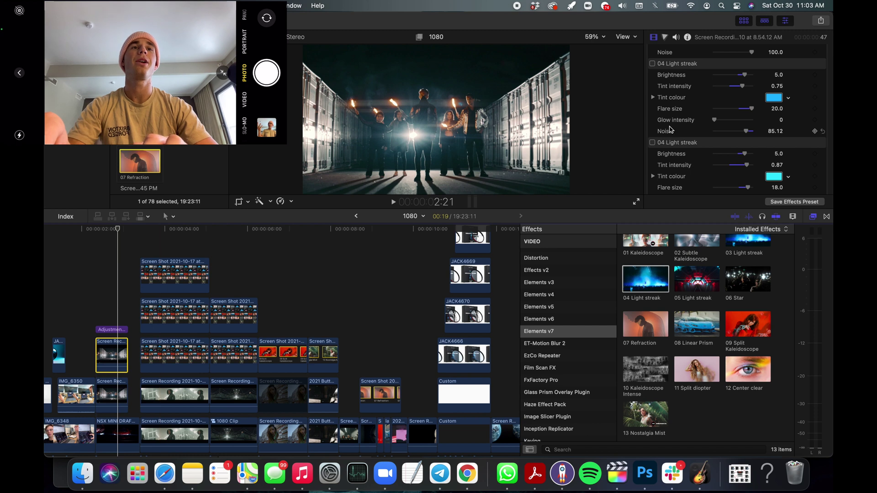
left_click(776, 152)
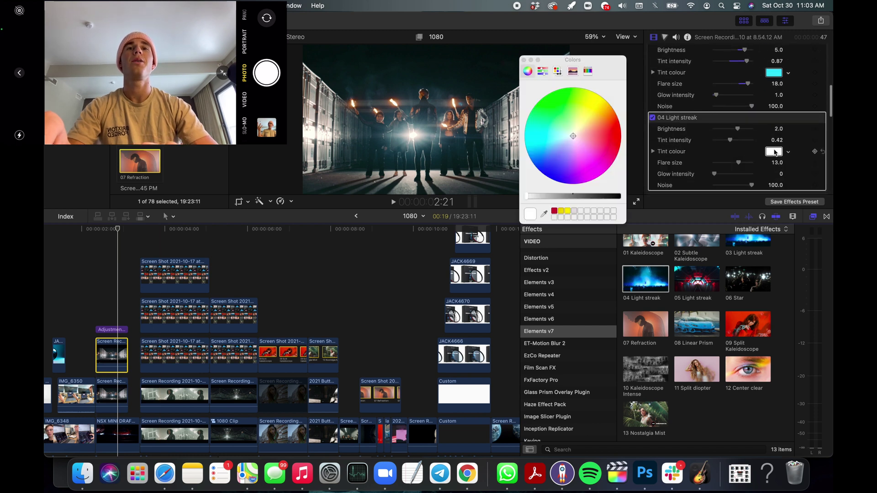
left_click_drag(572, 137, 543, 145)
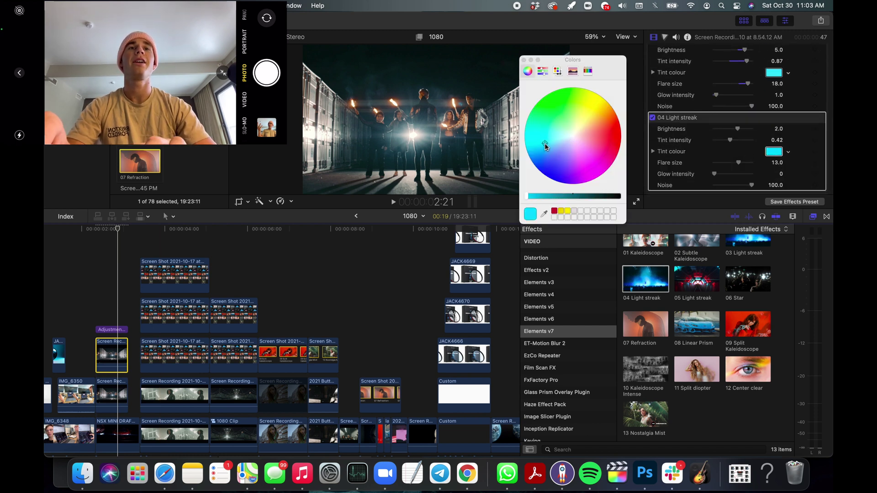
left_click(524, 60)
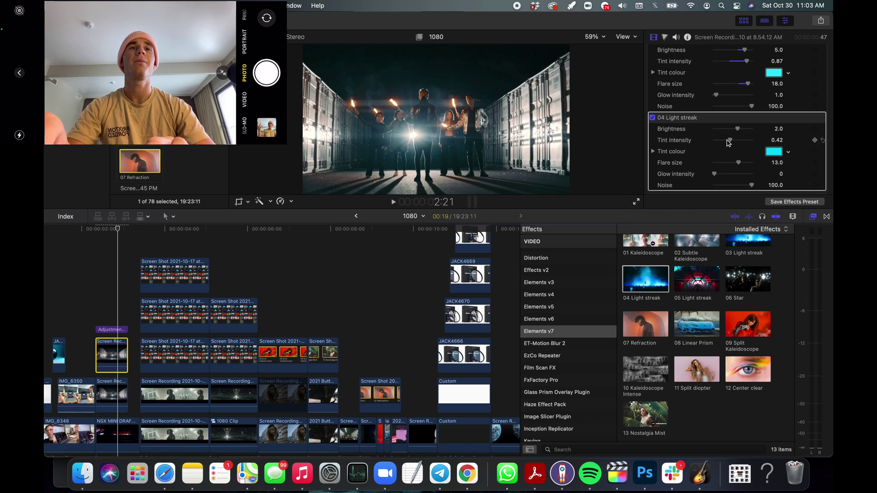
- Raise the streak's tint intensity to 0.77 and flare size to 15.0, then toggle it off and on
mouse_move(728, 142)
left_mouse_down()
mouse_move(743, 143)
mouse_move(744, 129)
left_mouse_up()
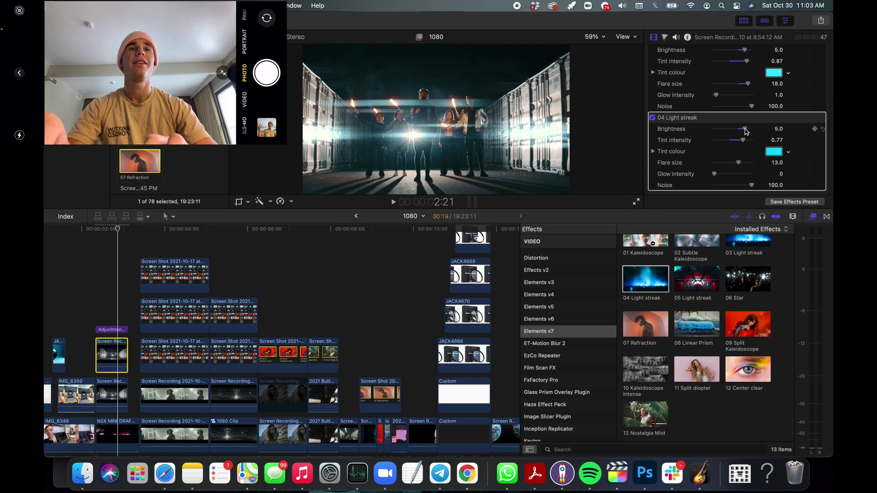
scroll(747, 161, "down", 2)
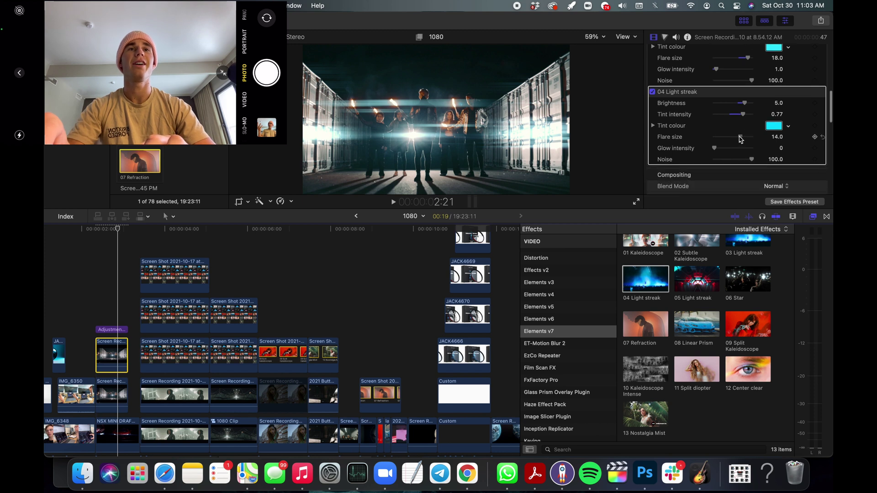
left_click_drag(739, 137, 742, 137)
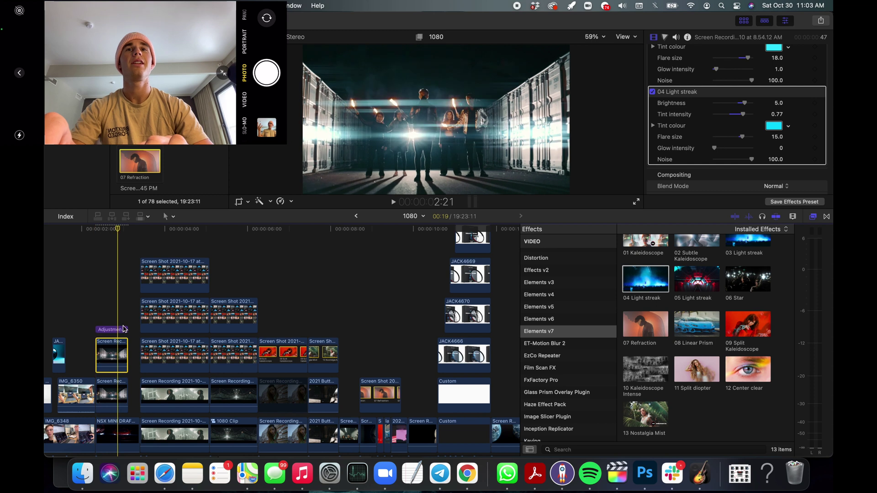
left_click(653, 92)
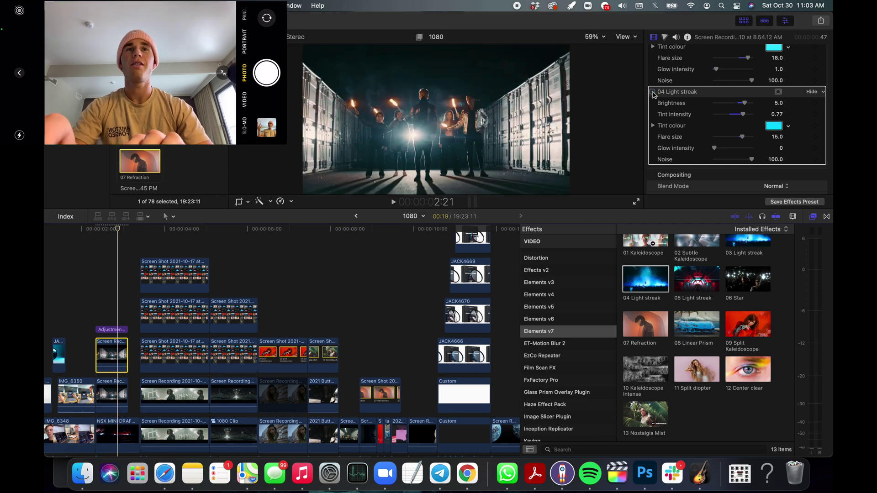
left_click(652, 92)
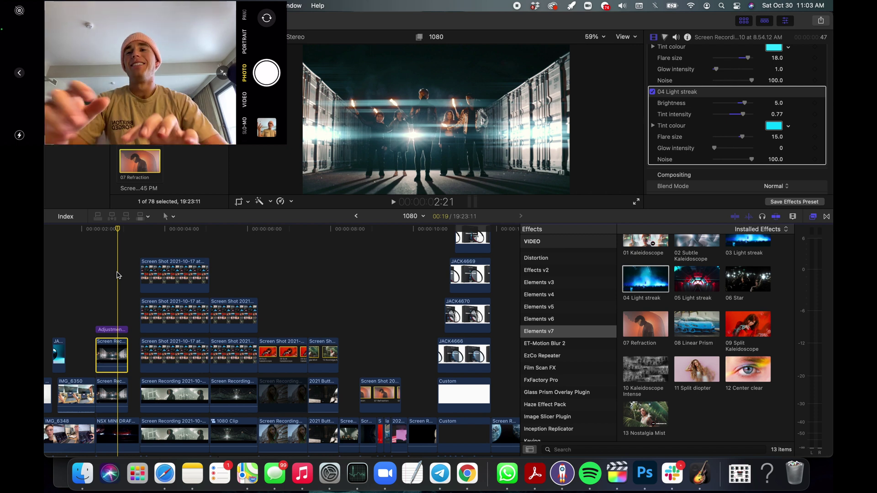
- Zoom out, scrub the playhead toward the pink Refraction shot, and zoom back in
key("super+minus")
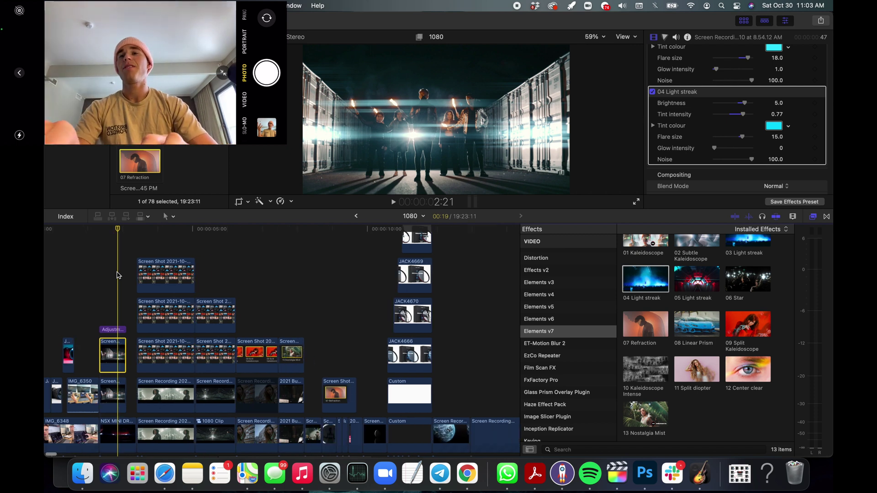
left_click(214, 230)
left_click_drag(216, 234, 255, 242)
key("super+equal")
key("super+equal")
key("super+equal")
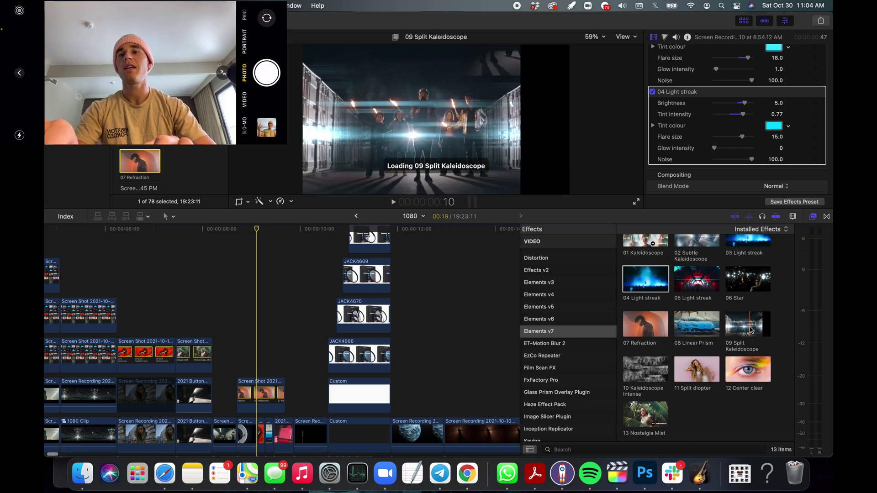
- Return to the curly-haired woman clip at 7:06 and select it
left_click_drag(260, 229, 146, 230)
left_click(146, 402)
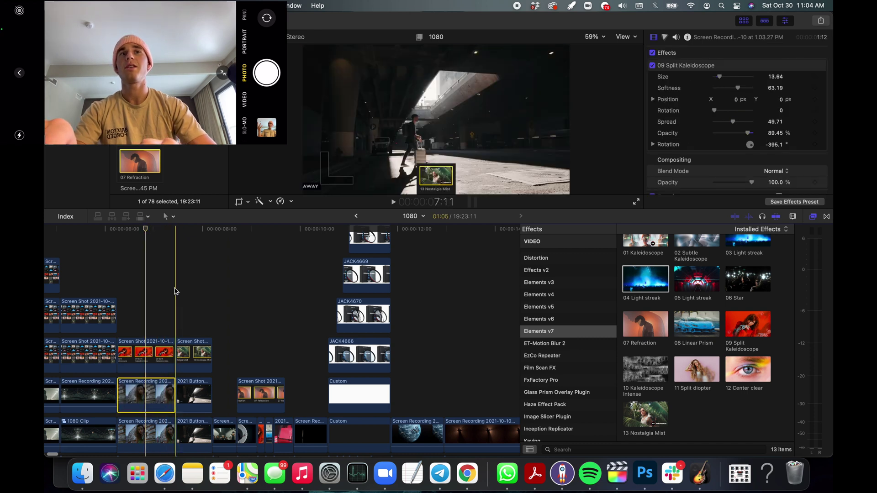
left_click(165, 371)
left_click(169, 398)
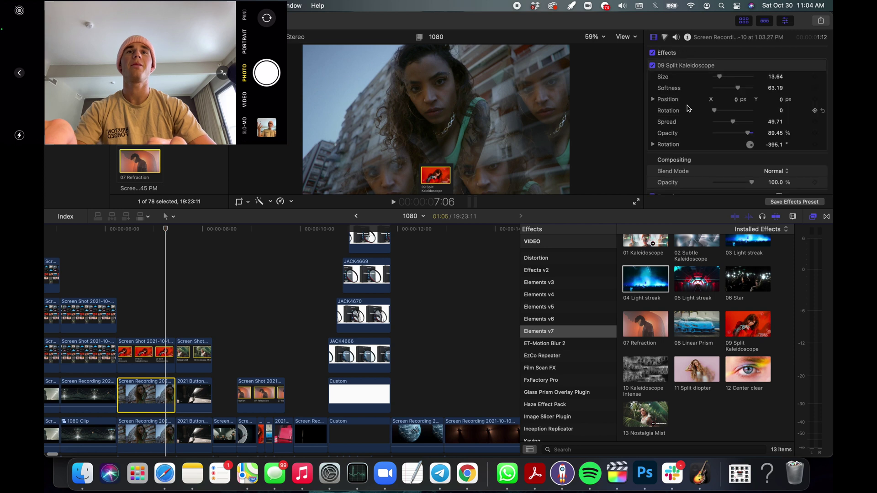
- Toggle 09 Split Kaleidoscope off and on, reduce its Size to 11.74, and scrub to the pink concert frame
left_click(653, 66)
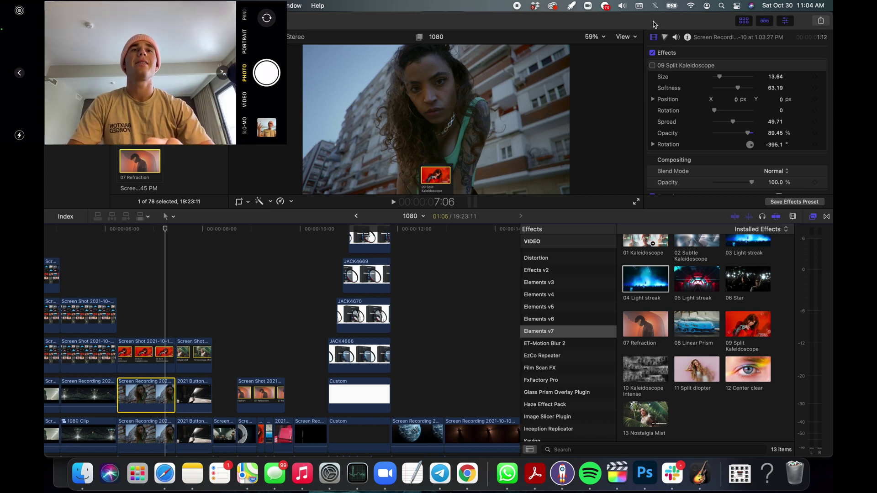
left_click(652, 66)
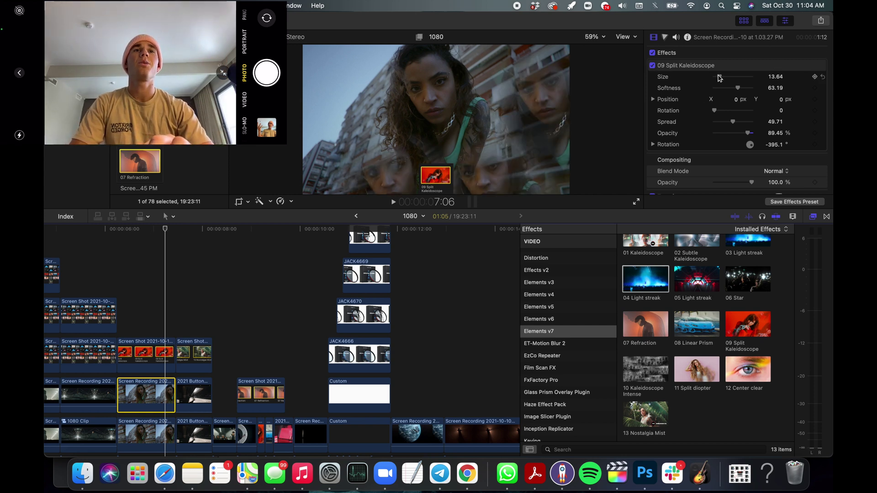
left_click_drag(719, 77, 720, 79)
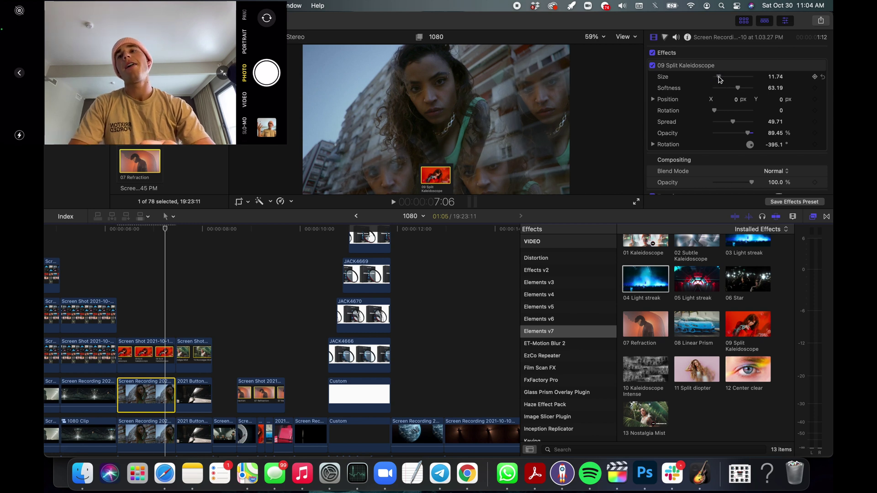
left_click_drag(254, 230, 199, 243)
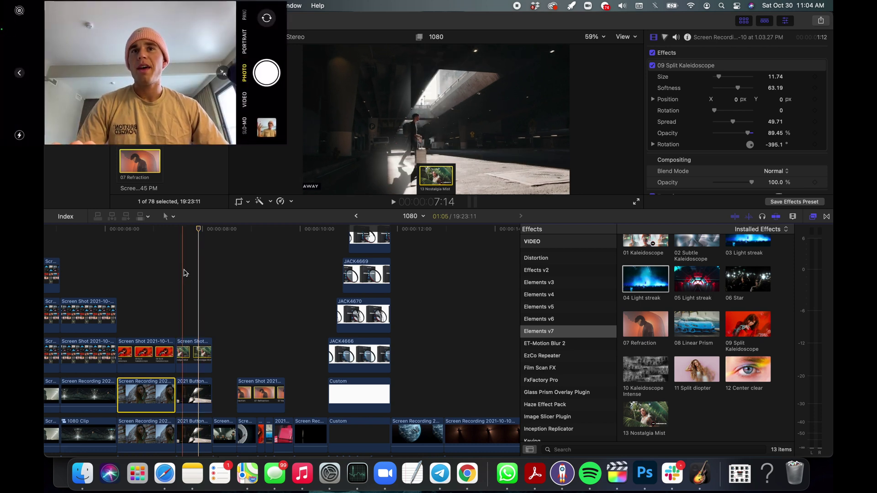
left_click_drag(201, 230, 250, 235)
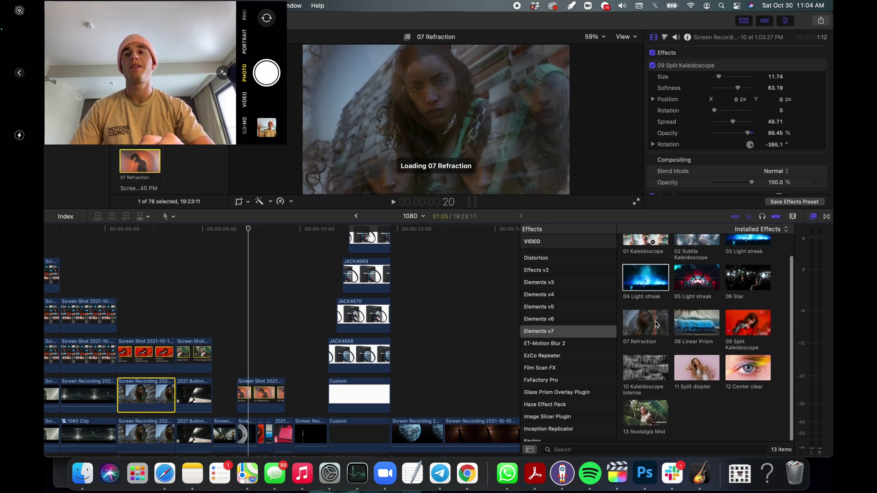
- Apply 07 Refraction to the clip under the playhead, toggle it off and on, and zoom out
left_click_drag(656, 324, 249, 432)
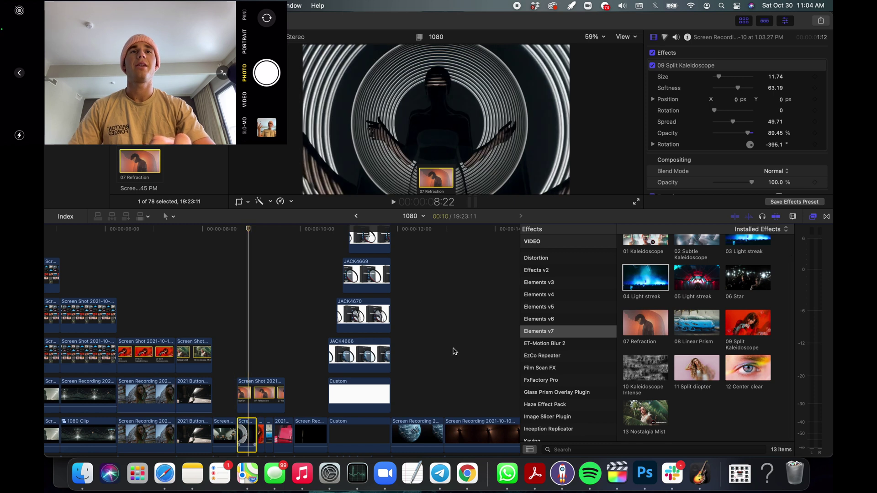
left_click(652, 66)
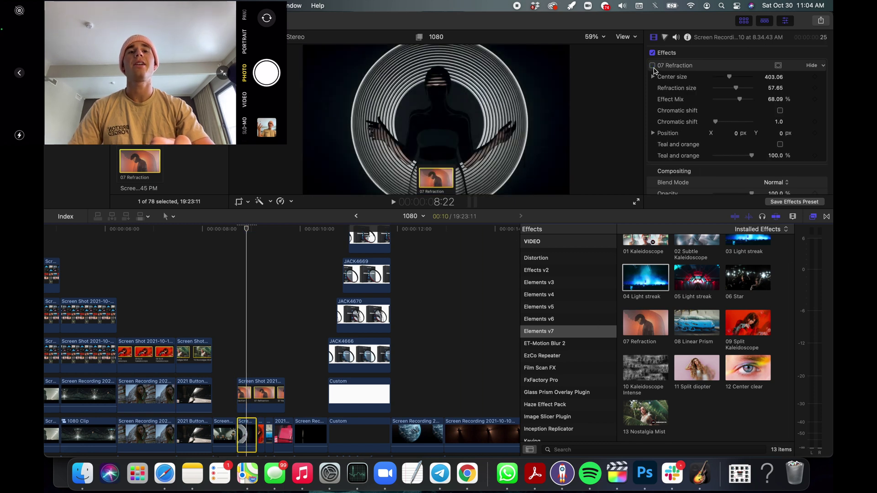
left_click(653, 66)
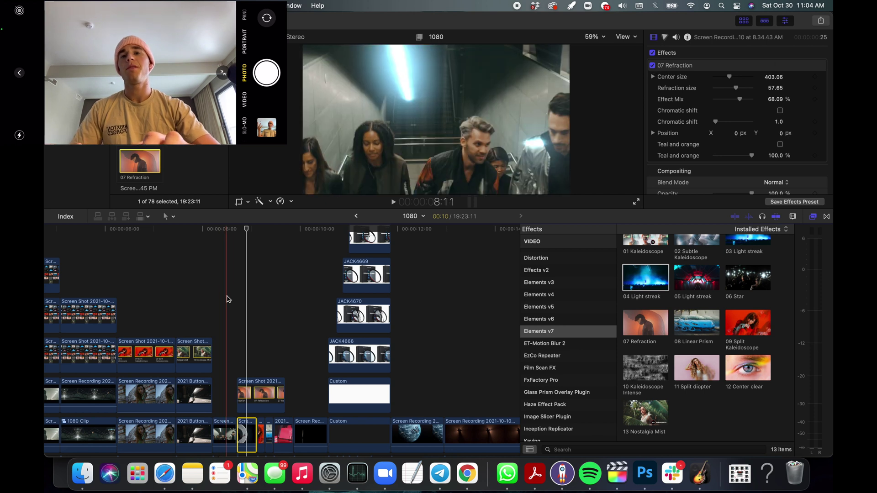
key("super+minus")
scroll(333, 307, "right", 5)
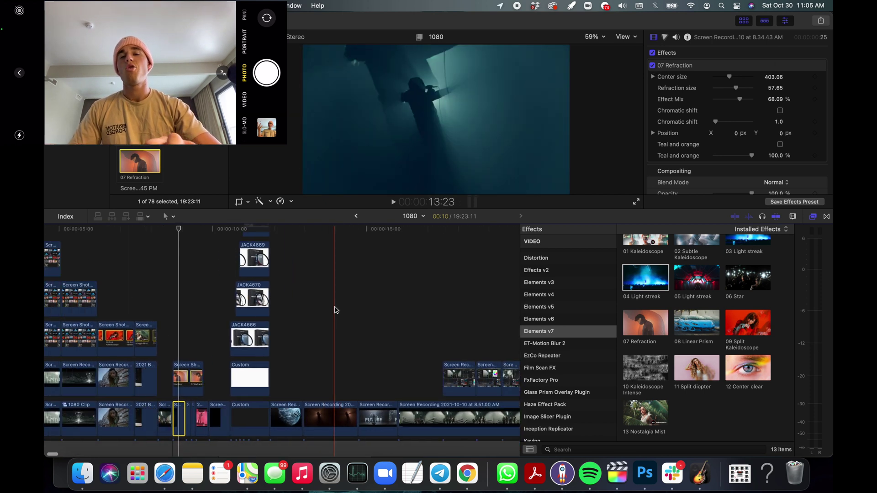
key("super+minus")
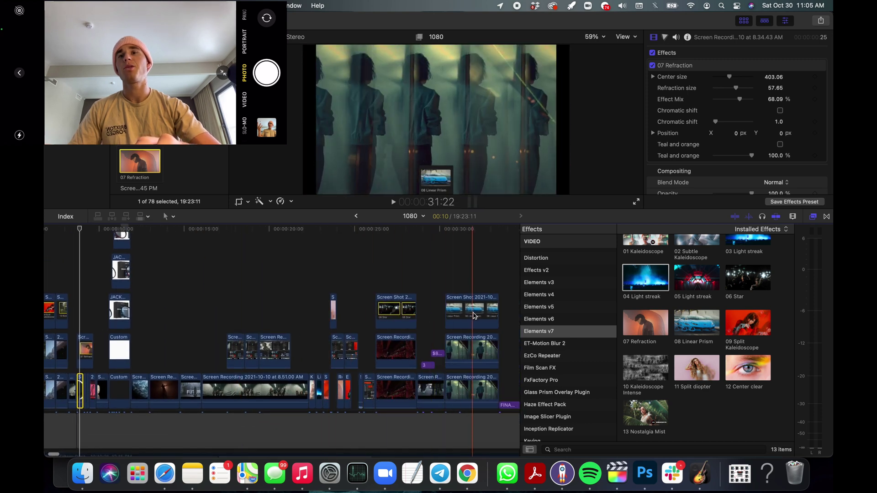
- On the dark storyline clip, compare 07 Refraction off and on at nearby playhead positions, leaving it on
left_click(162, 390)
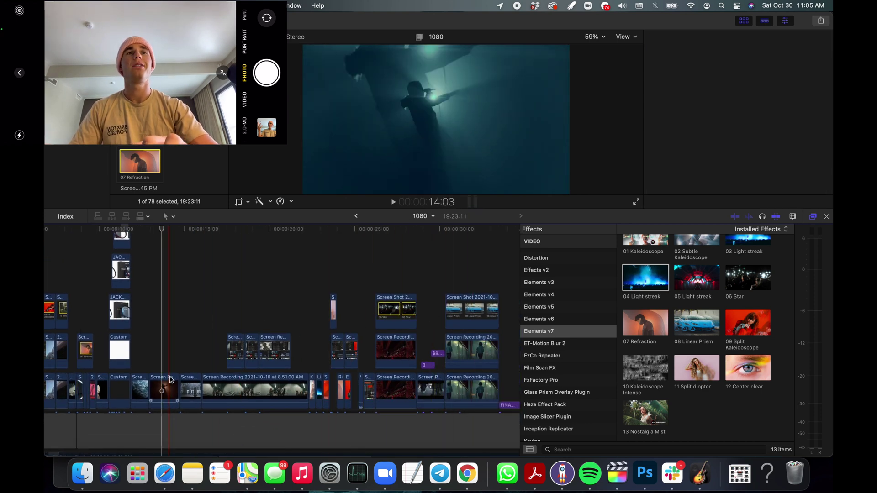
scroll(676, 101, "down", 4)
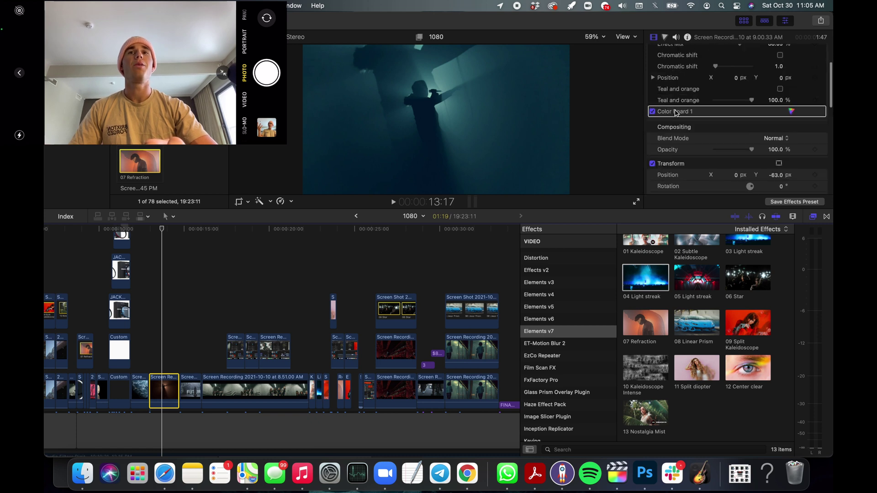
scroll(671, 92, "up", 4)
left_click(653, 66)
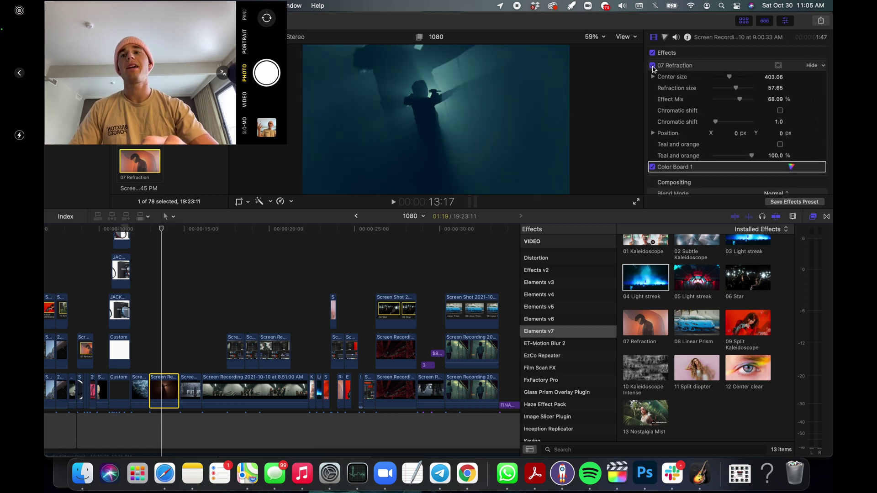
left_click(652, 66)
left_click(159, 364)
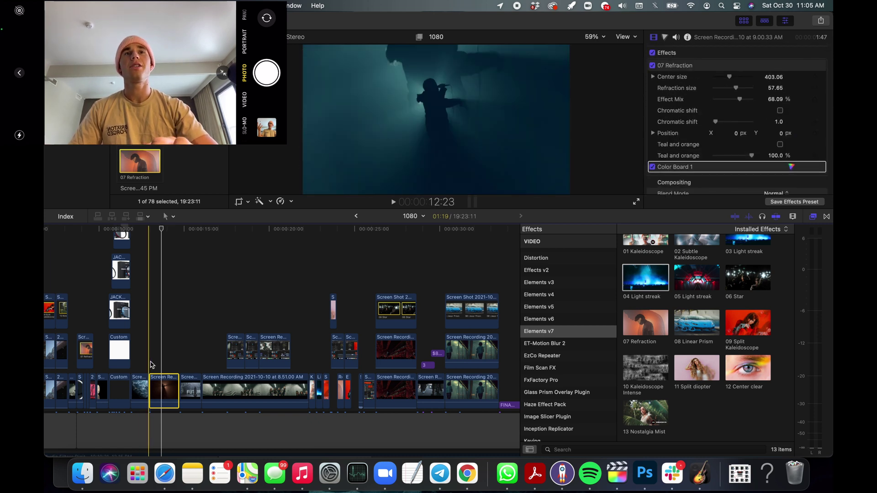
left_click(653, 66)
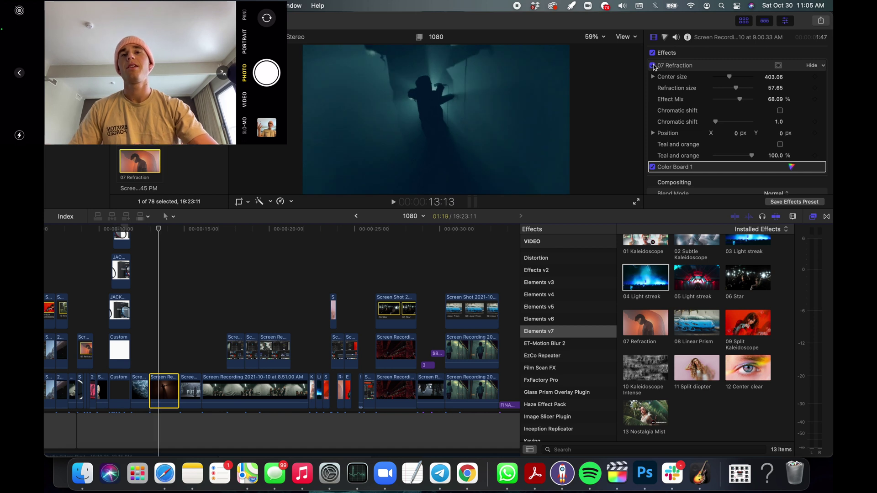
left_click(161, 364)
left_click(653, 66)
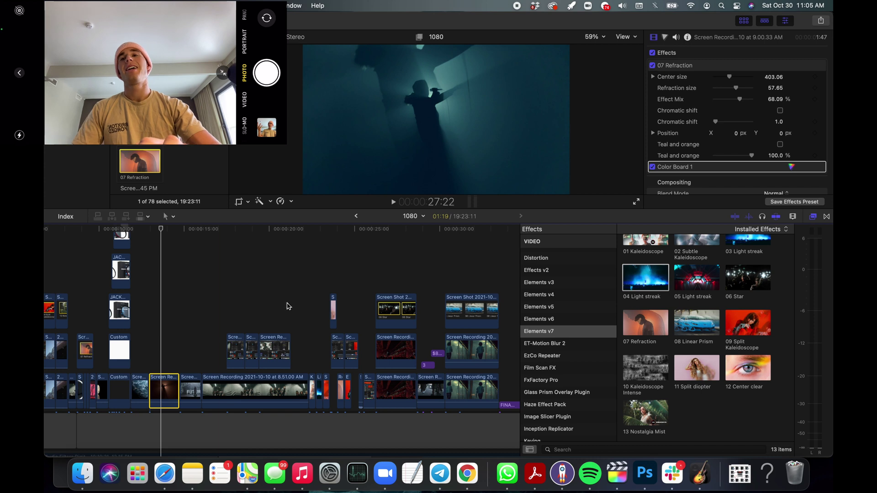
- Zoom the timeline out and preview the 'Physical Filters VS Digital Filters' slide
key("super+minus")
key("super+minus")
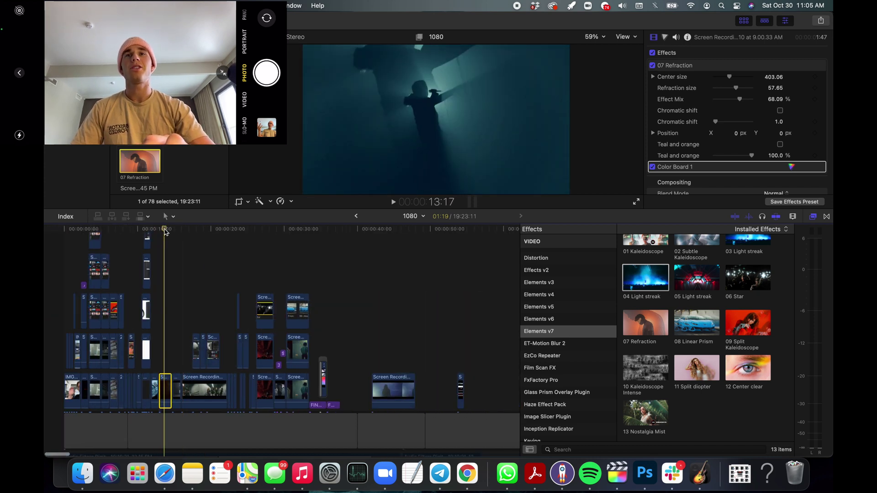
left_click(206, 231)
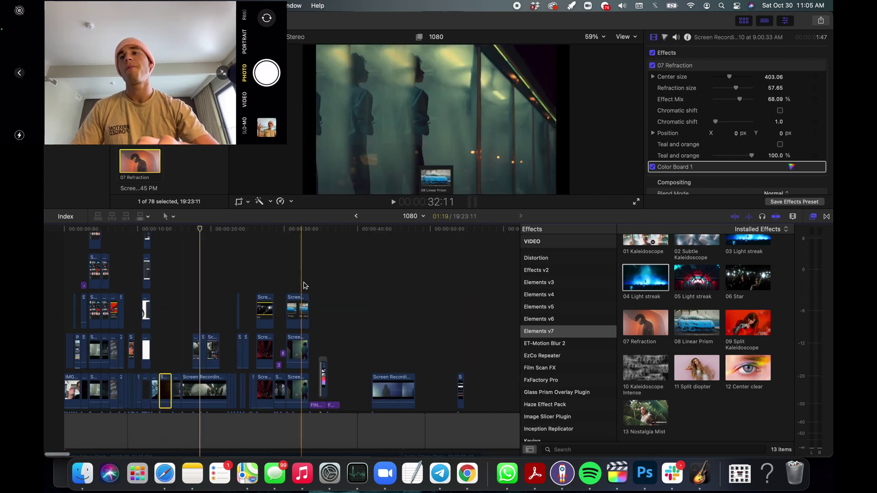
key("super+minus")
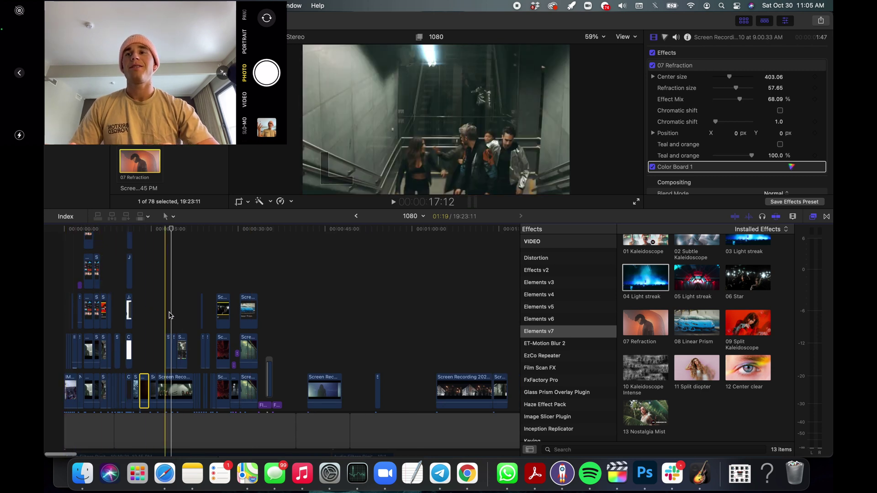
key("super+equal")
key("super+equal")
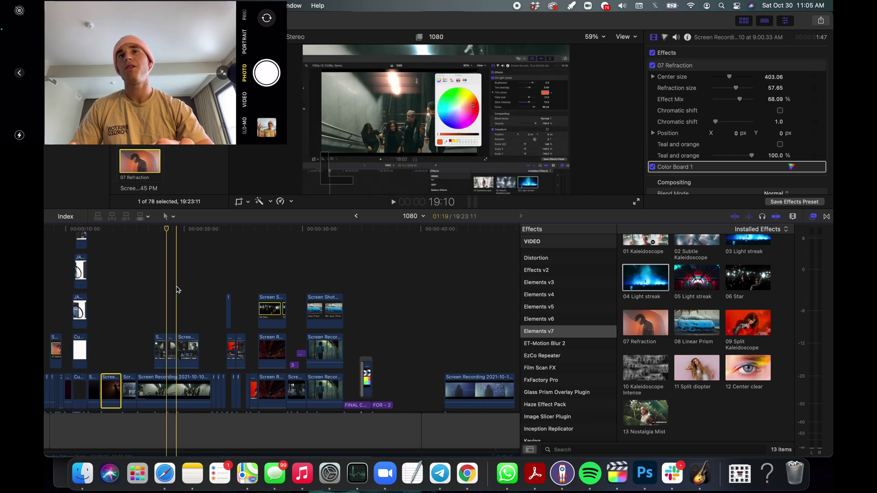
left_click(166, 265)
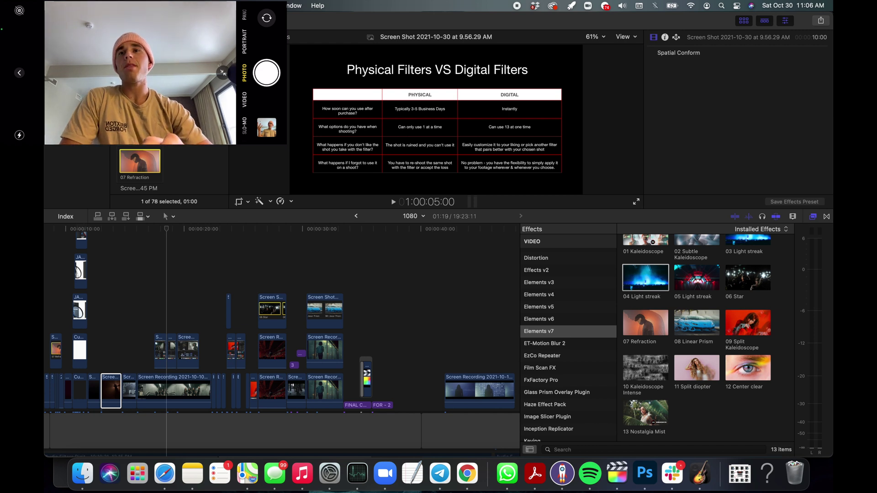
left_click(194, 274)
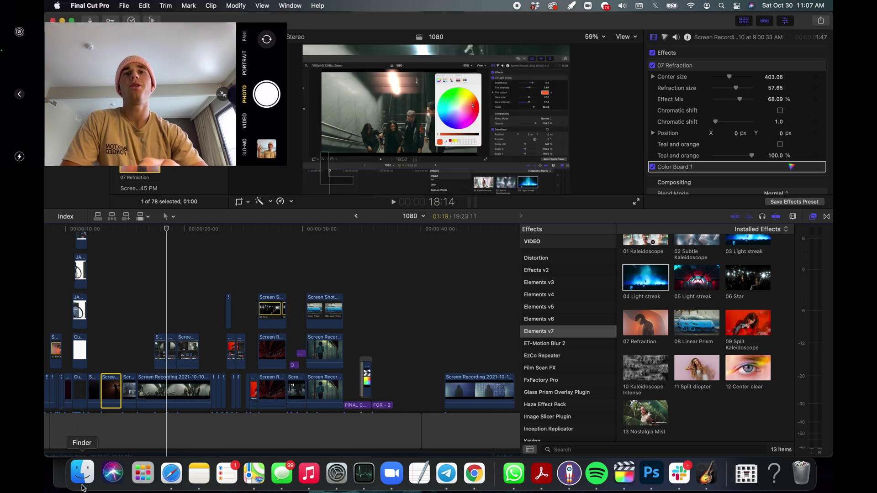
left_click(83, 484)
- In Finder, go to the home folder and open Movies › Motion Templates
left_click_drag(585, 154, 451, 108)
scroll(396, 140, "up", 10)
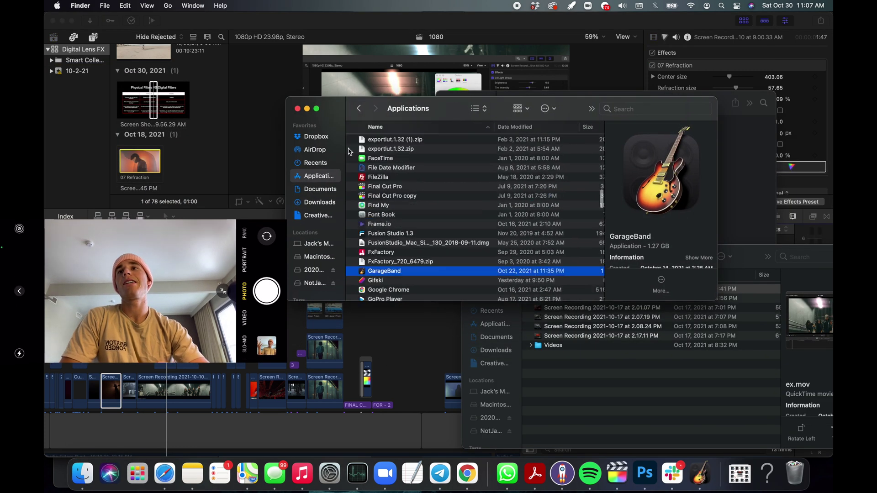
left_click(168, 6)
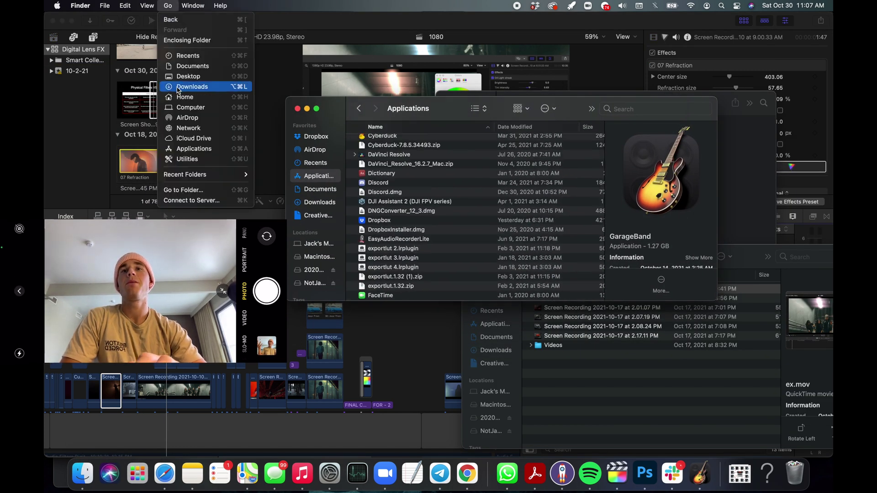
left_click(181, 97)
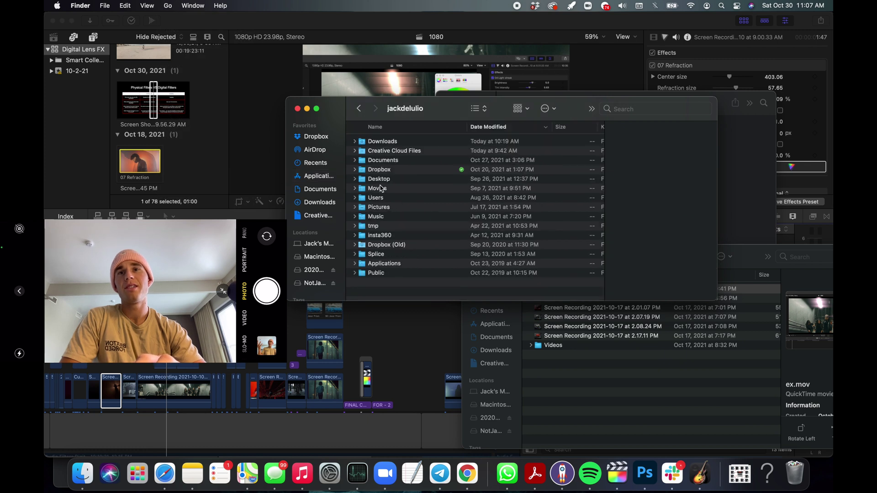
double_click(382, 187)
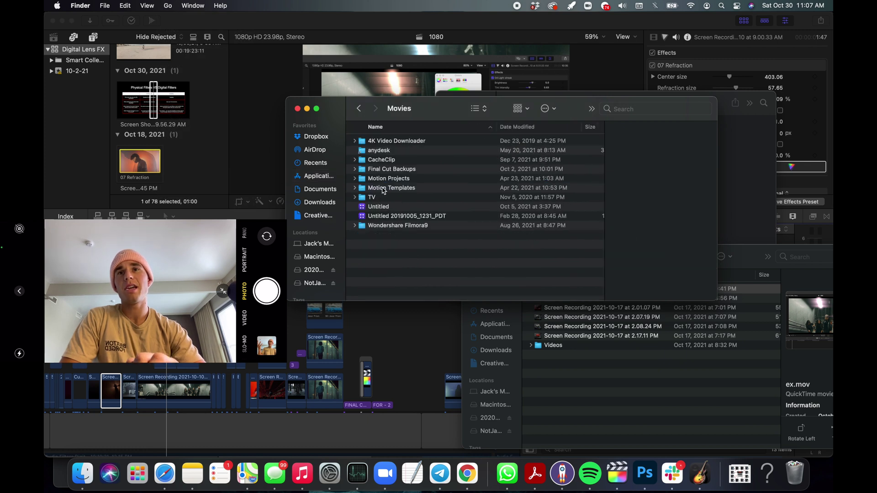
double_click(384, 188)
- Open the Effects folder inside Motion Templates, collapsing the Titles folder
scroll(383, 160, "down", 5)
scroll(384, 160, "up", 10)
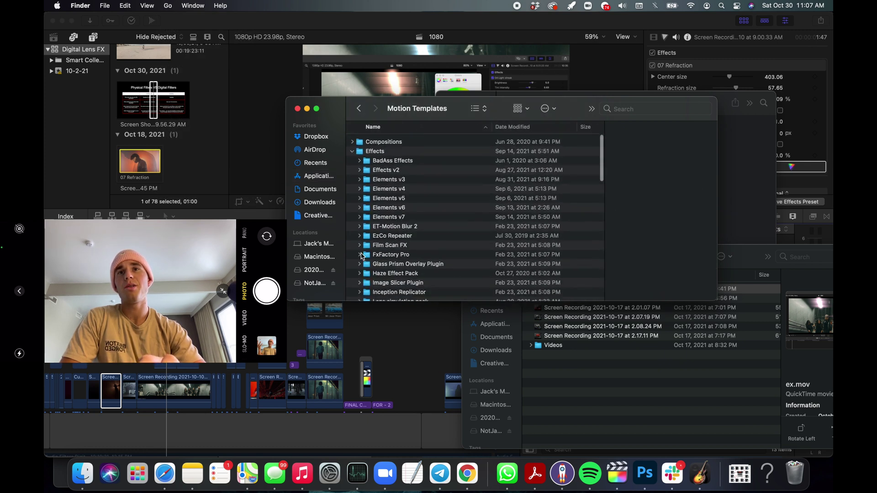
left_click(354, 147)
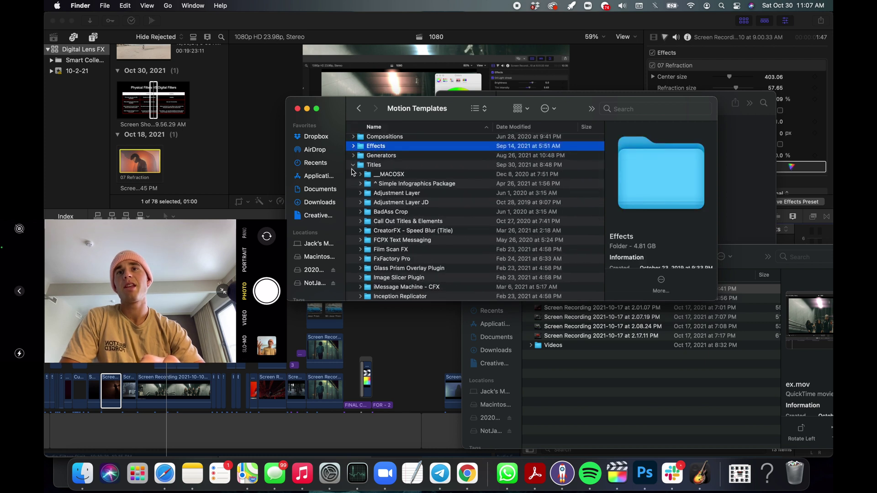
left_click(353, 165)
double_click(374, 149)
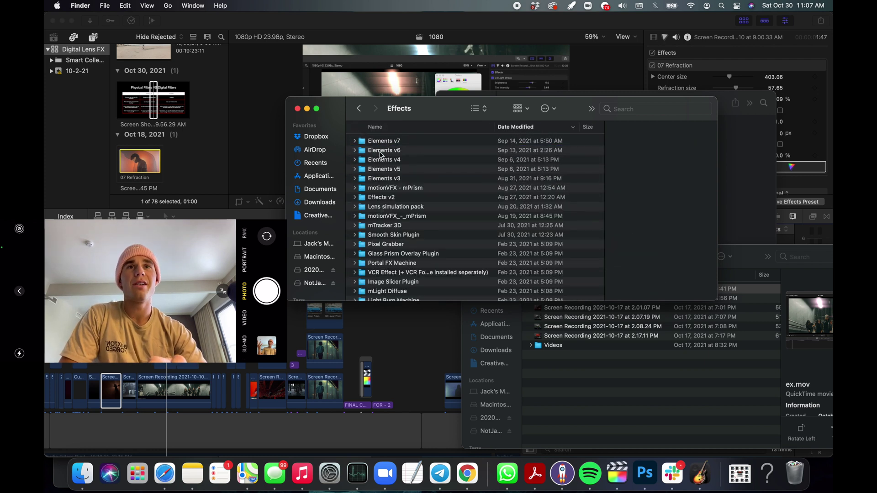
- Arrange the Effects and drives windows, select the 2020 SSD drive, and return to Final Cut Pro
left_click_drag(400, 108, 143, 107)
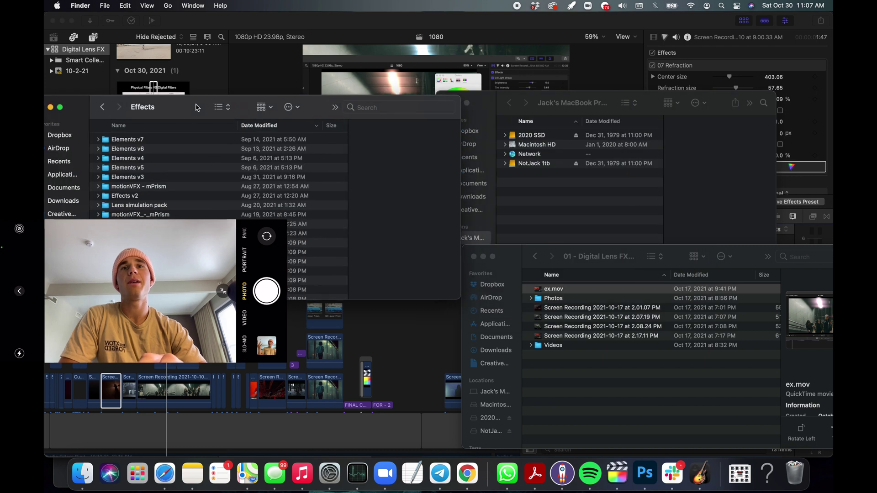
left_click(480, 106)
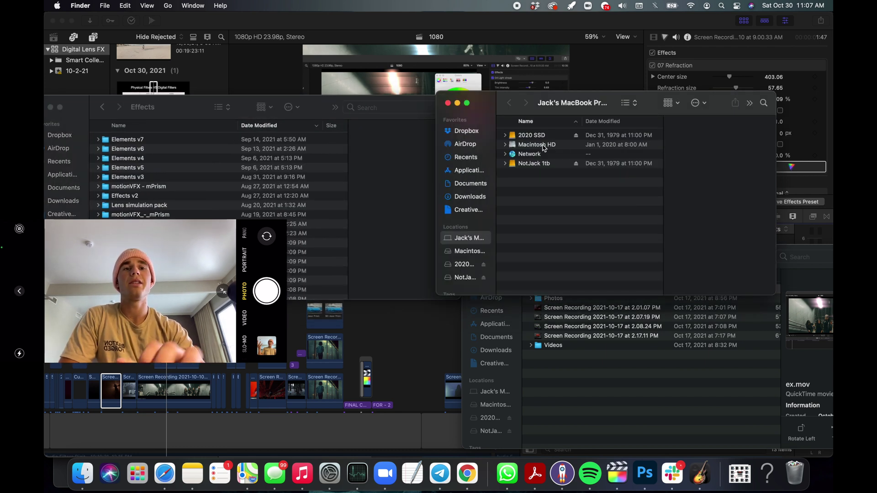
left_click(529, 137)
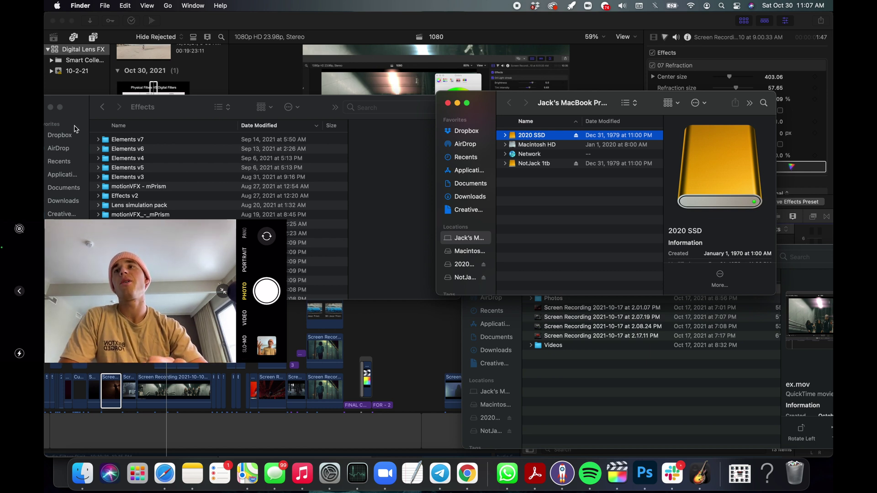
left_click_drag(80, 110, 262, 110)
left_click(246, 383)
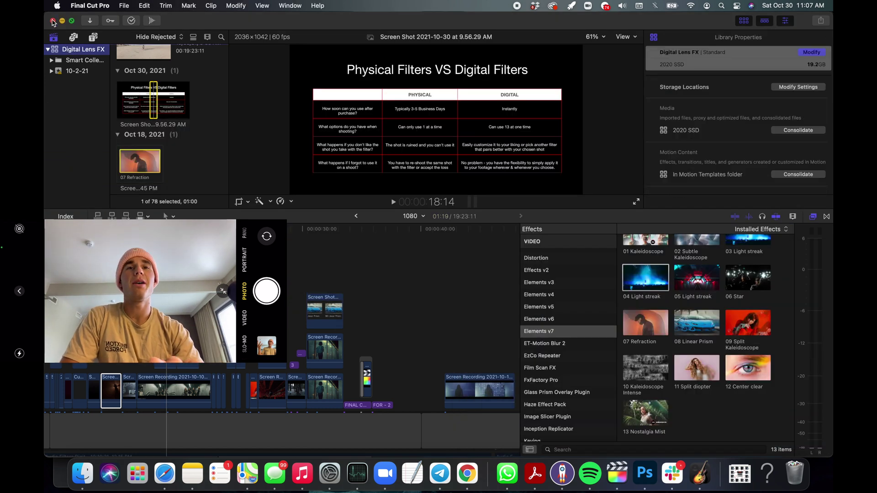
- Reselect the screen-recording clip to show its 07 Refraction settings and browse the 13 Elements v7 effects
left_click(245, 382)
scroll(566, 292, "up", 2)
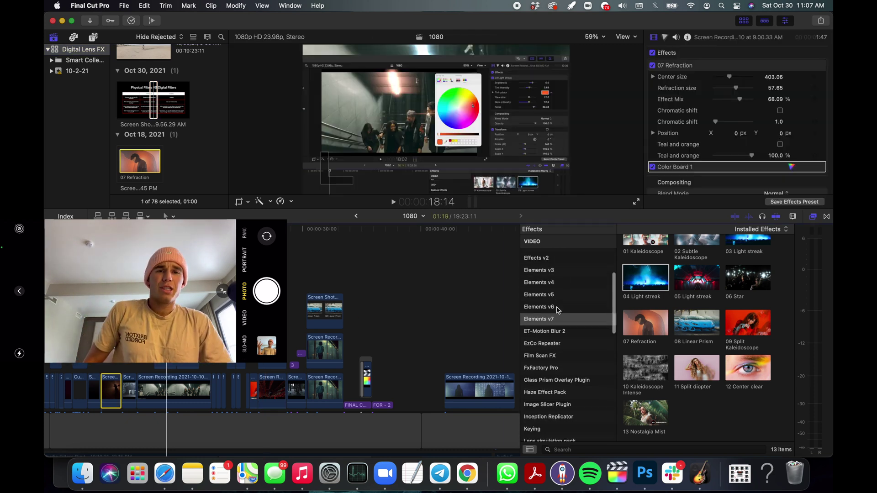
scroll(557, 308, "down", 2)
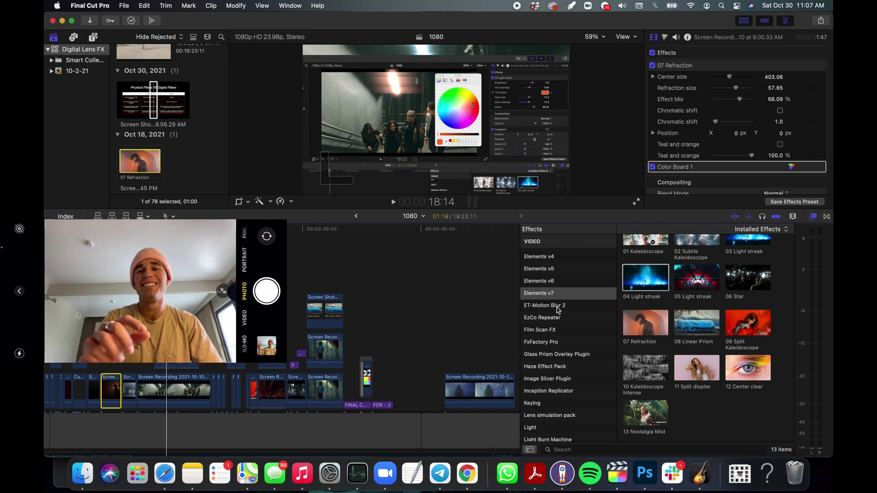